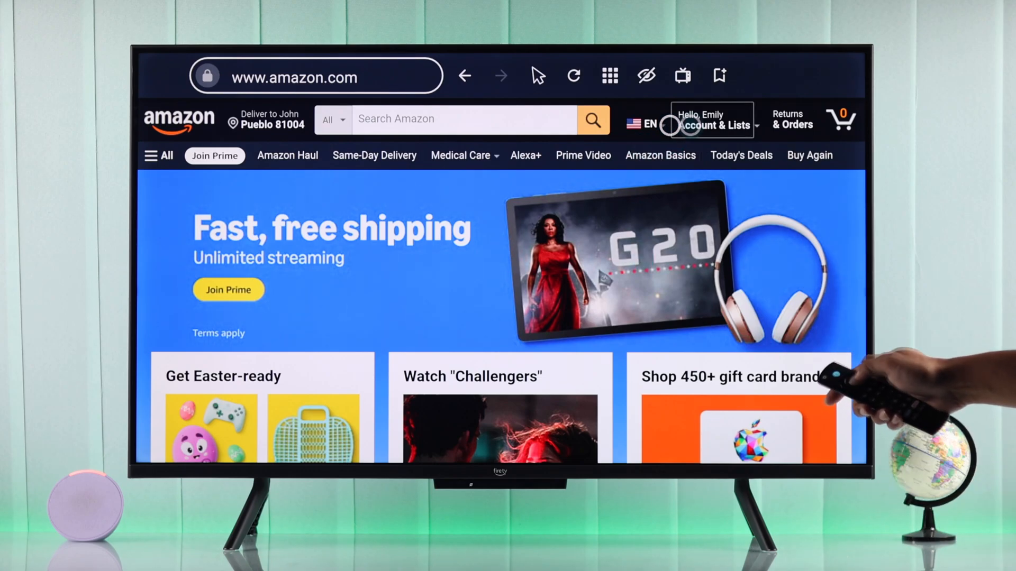
# Navigate Account & Lists > Devices > Fire TV and open the TV's Device Summary page.
pyautogui.click(691, 124)
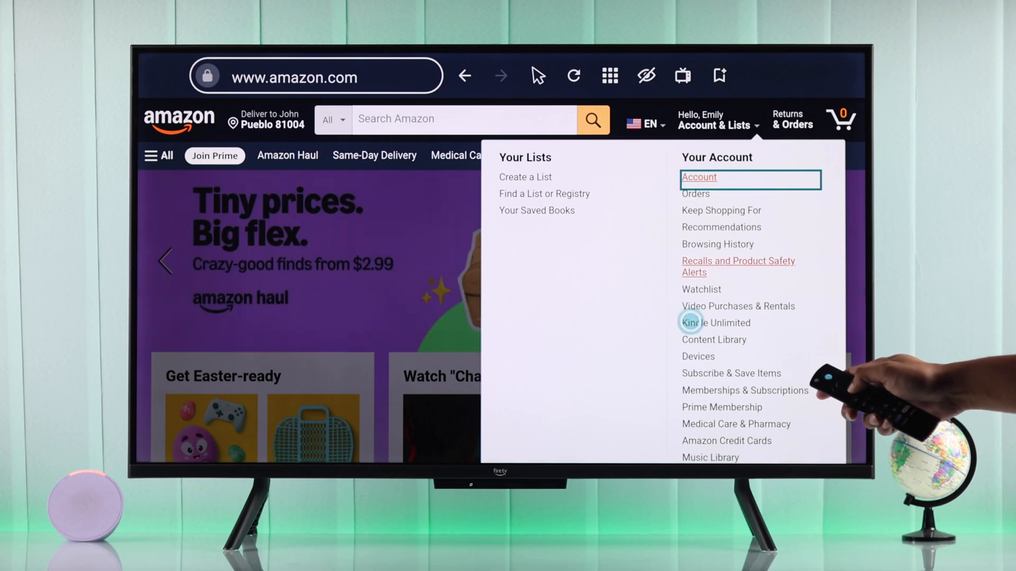
pyautogui.click(721, 357)
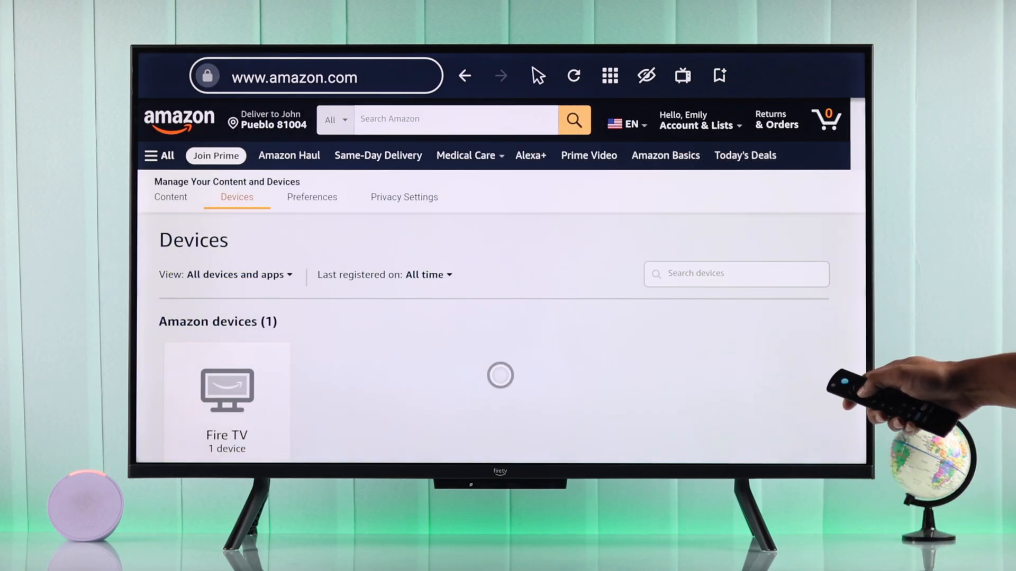
pyautogui.scroll(-5, 500, 411)
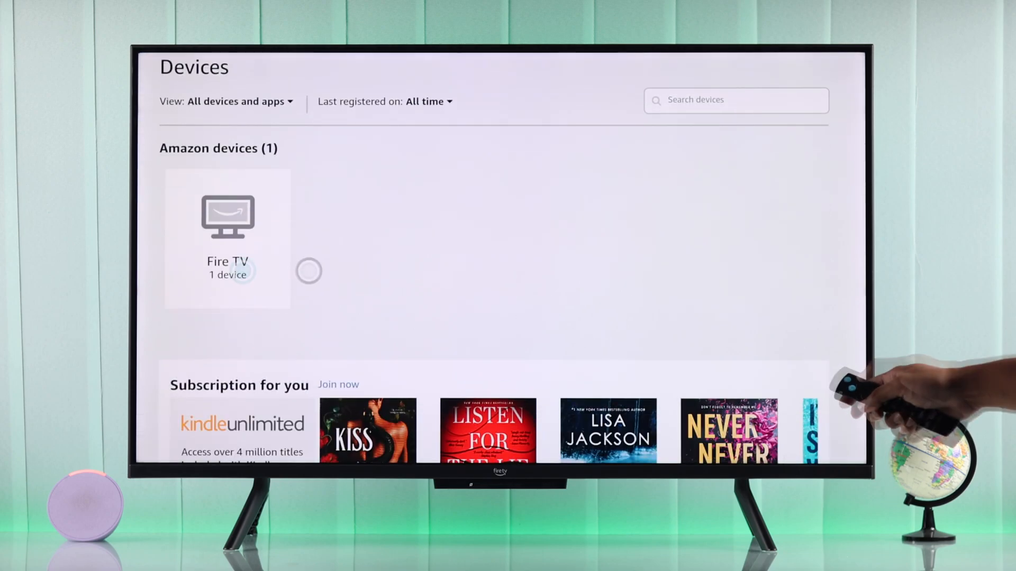
pyautogui.click(242, 272)
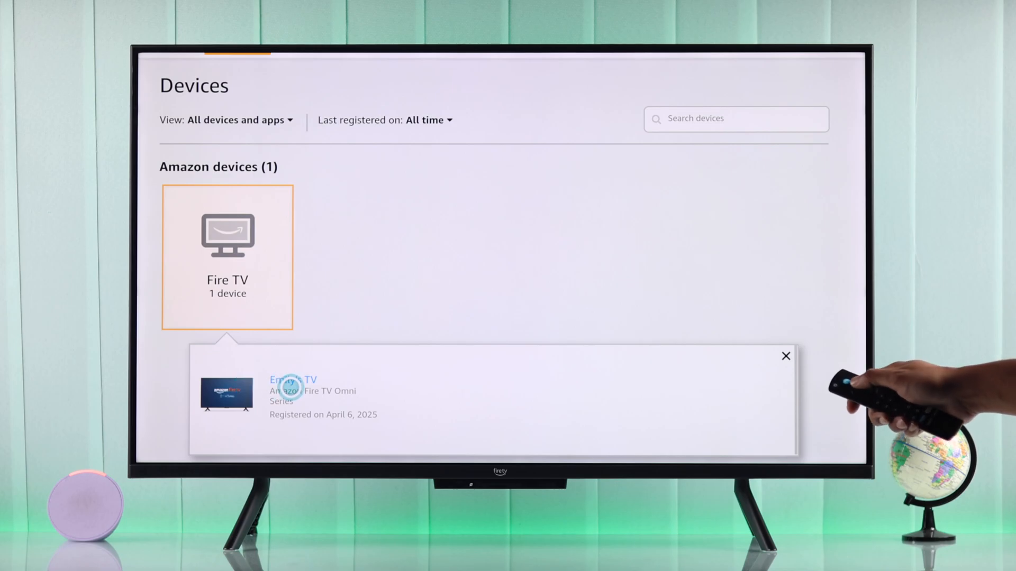
pyautogui.click(291, 380)
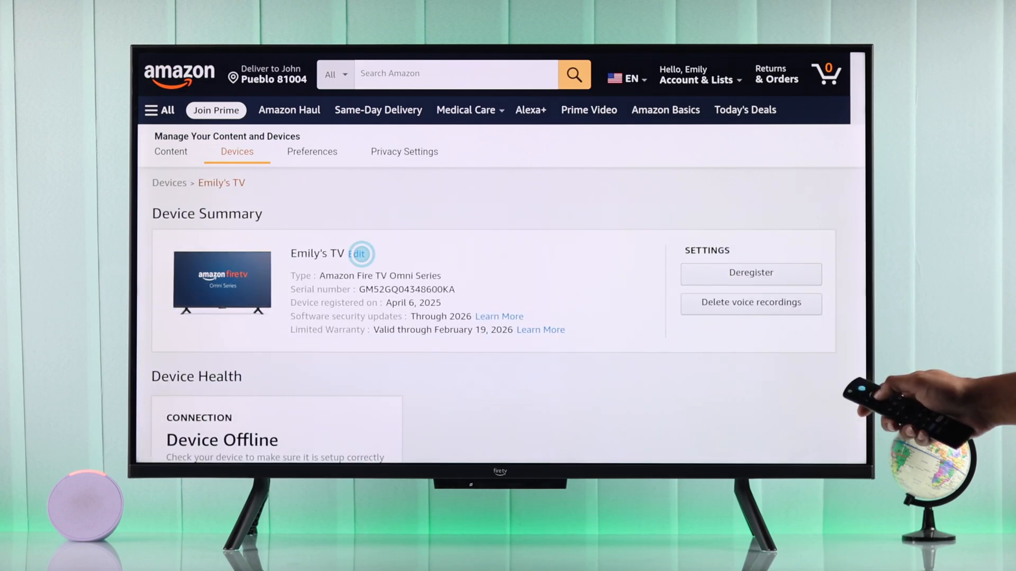
# Edit the Device Name field and enter 'Studio fireTV' as the new name.
pyautogui.click(360, 254)
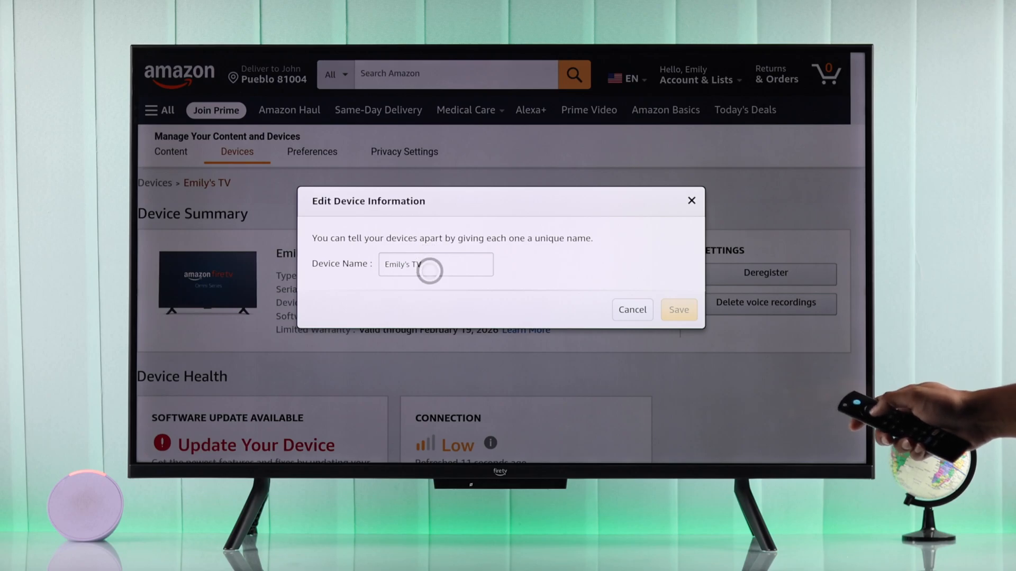
pyautogui.click(430, 270)
pyautogui.click(565, 276)
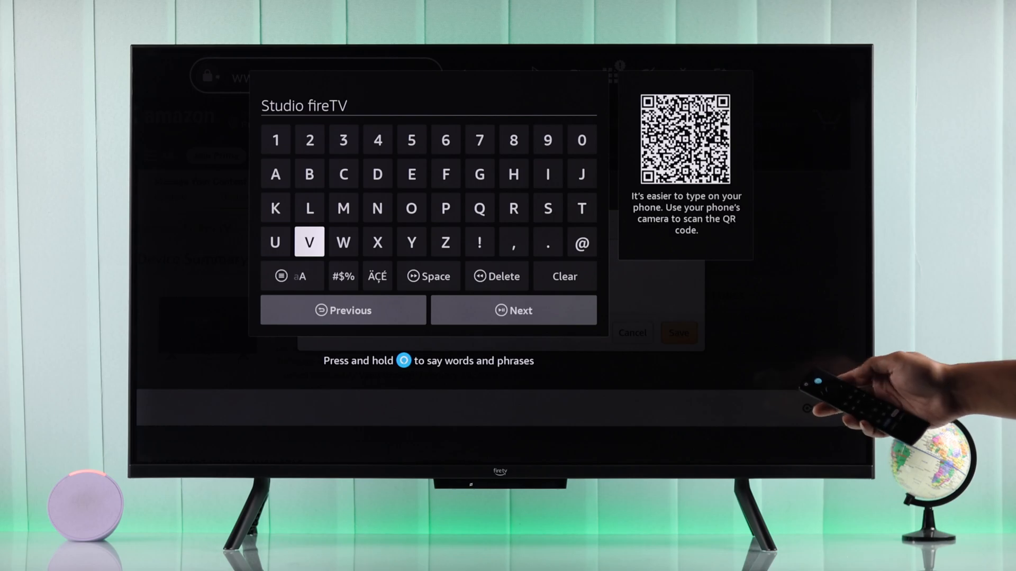
pyautogui.press('Return')
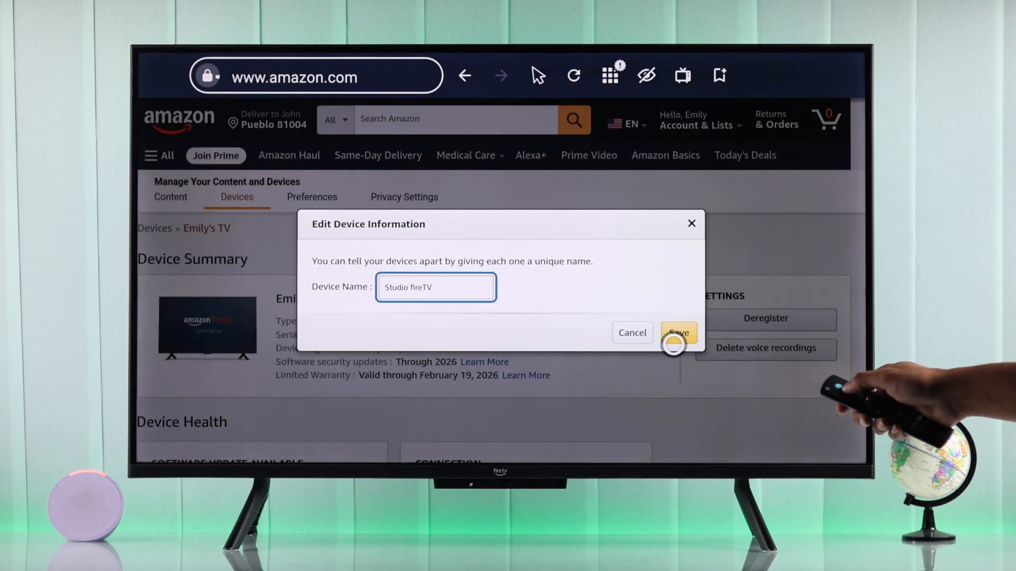
# Save the new device name 'Studio fireTV'.
pyautogui.click(676, 333)
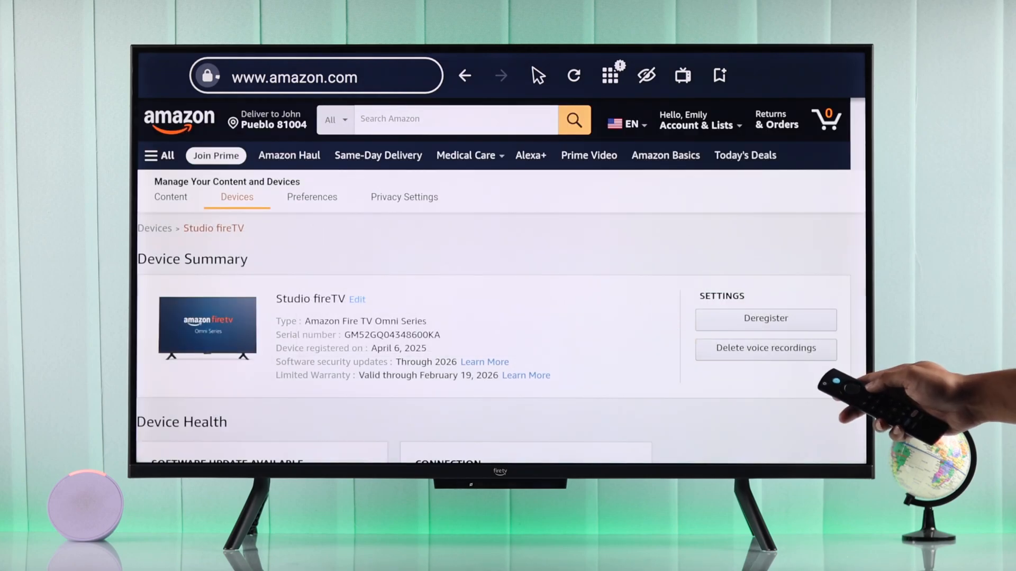